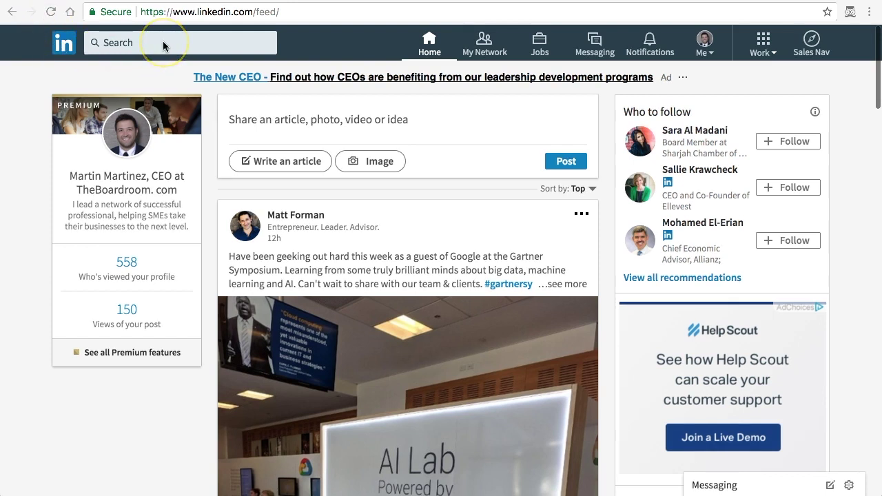
Search LinkedIn for People (1,678,345 results) and check Leonard's toolbar buttons such as InMail
click(260, 43)
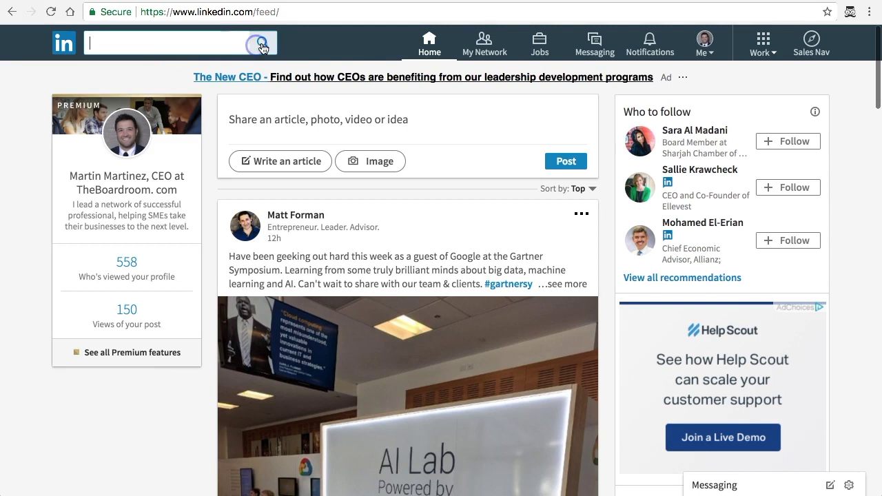
click(197, 113)
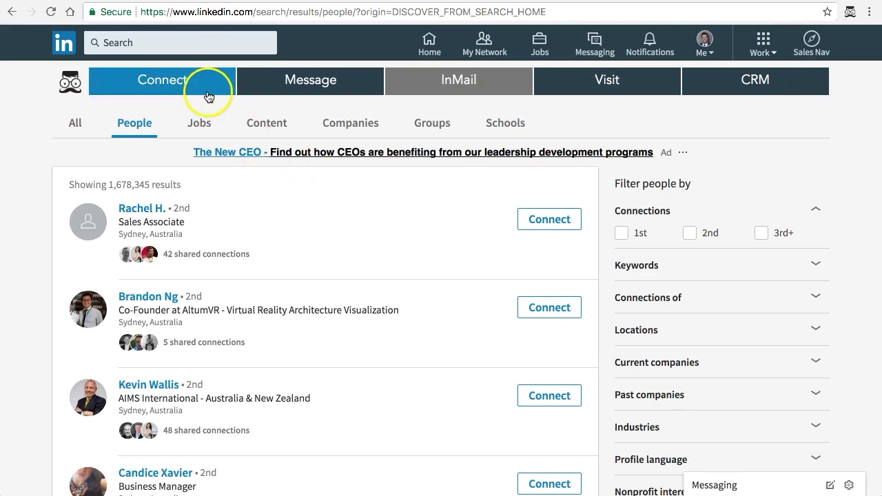
click(476, 76)
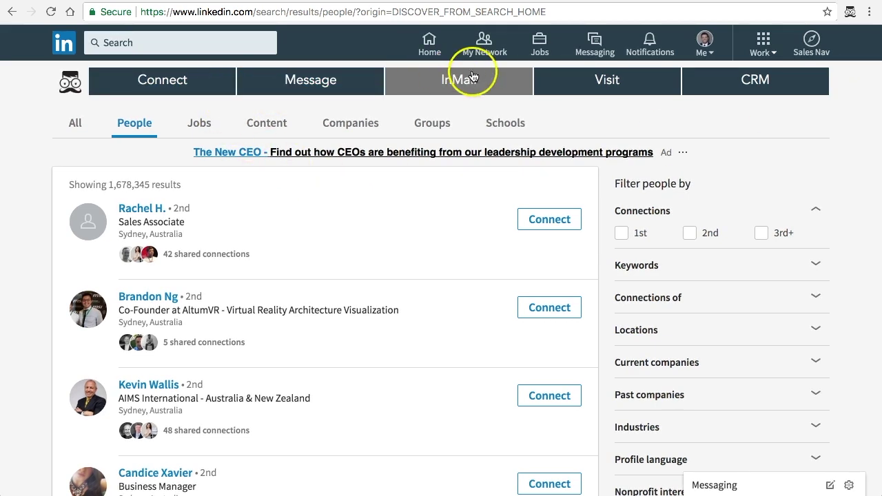
click(475, 77)
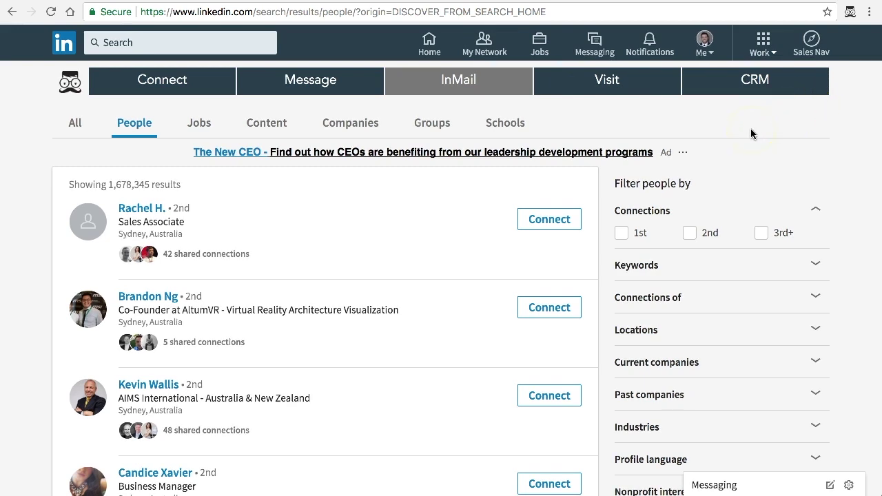
Filter People results to 2nd-degree connections and open Leonard's Connect form with 489 profiles
click(689, 234)
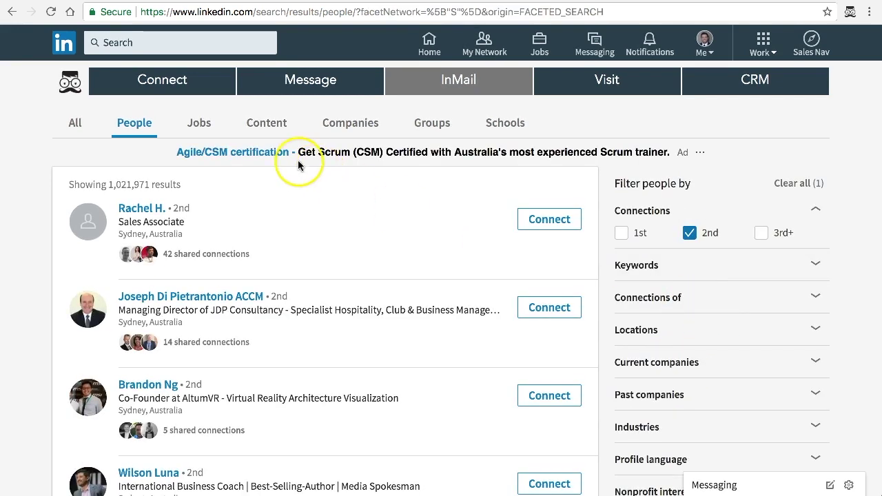
click(193, 82)
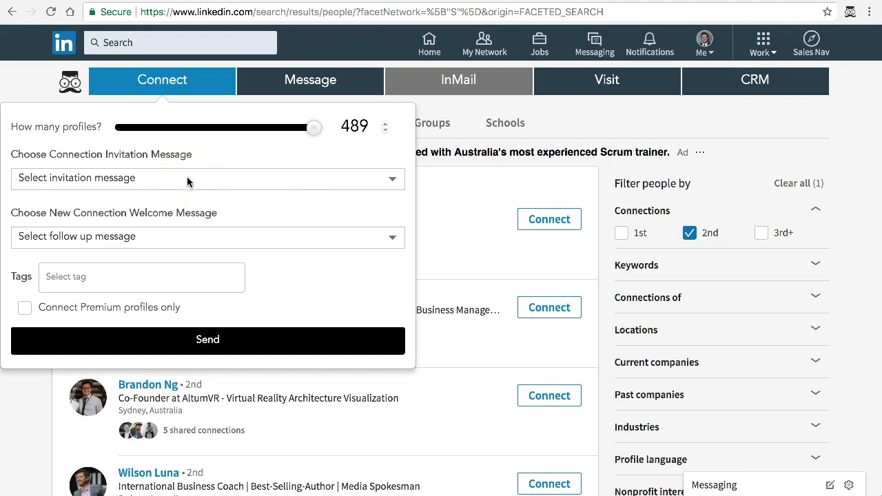
click(191, 202)
click(157, 307)
Open Leonard's Message form and switch the Connections filter from 2nd to 1st degree
click(302, 82)
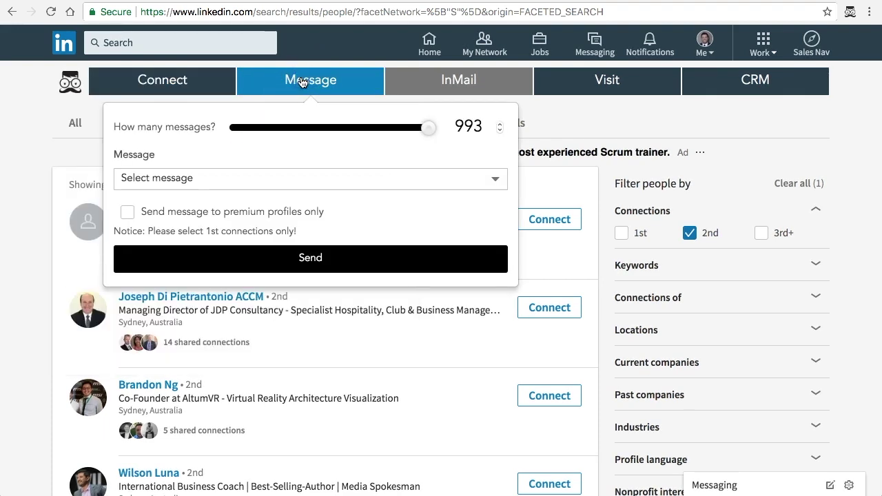
click(690, 233)
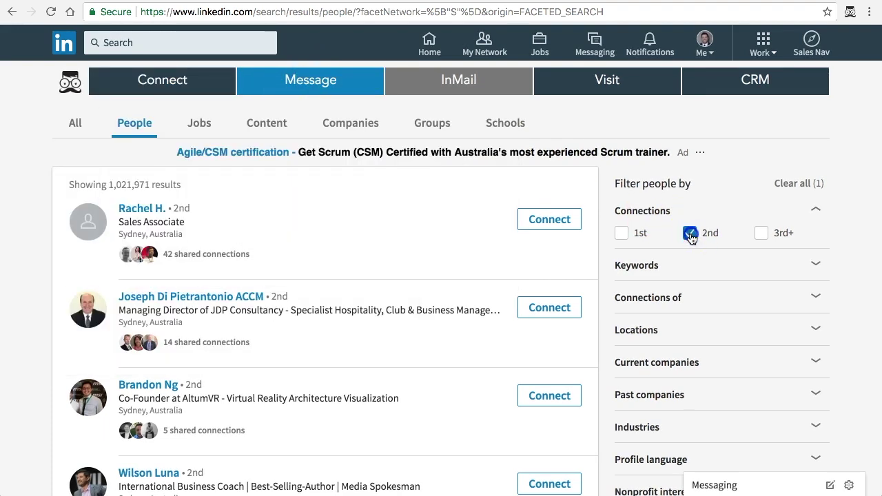
click(622, 233)
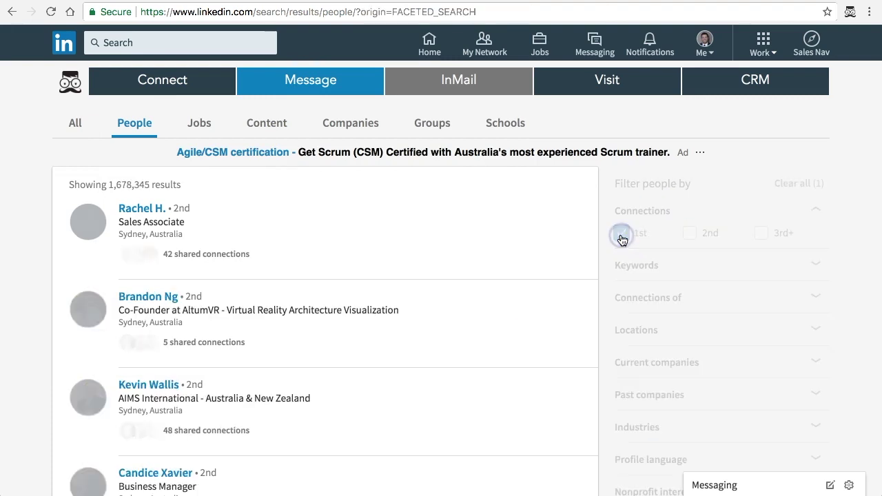
Reopen the Message form, view the Select message templates without choosing, then close it
click(345, 90)
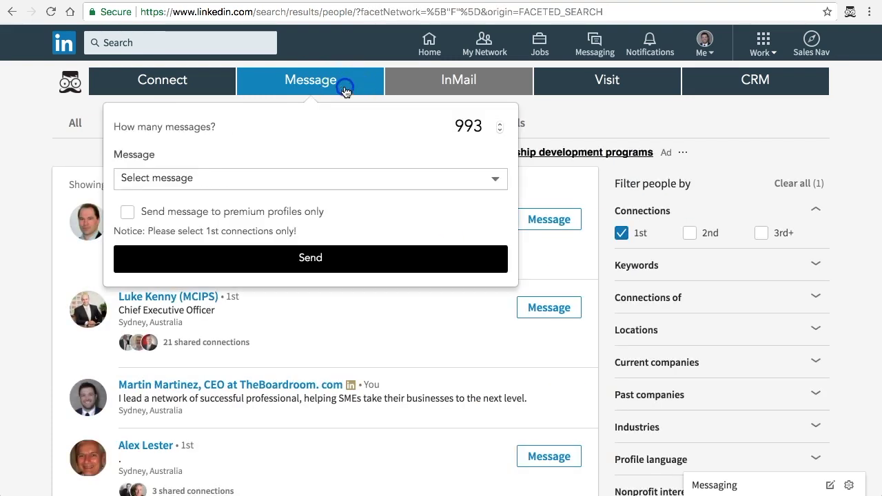
click(324, 122)
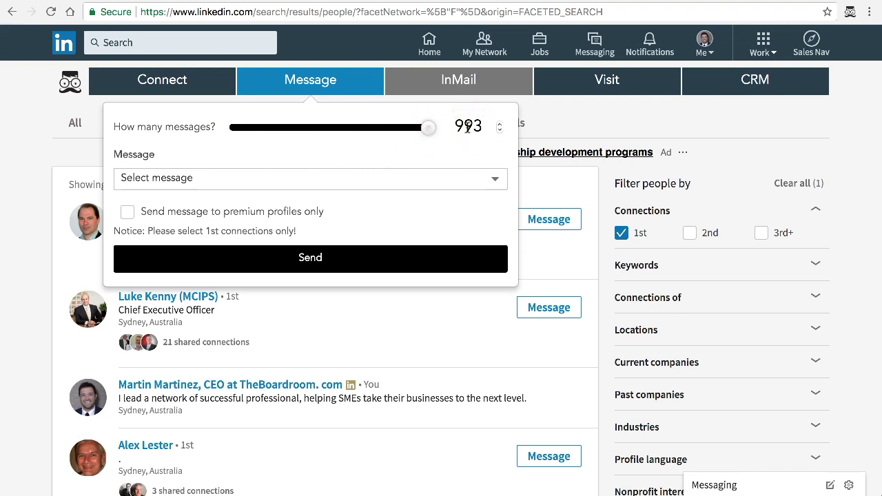
click(395, 179)
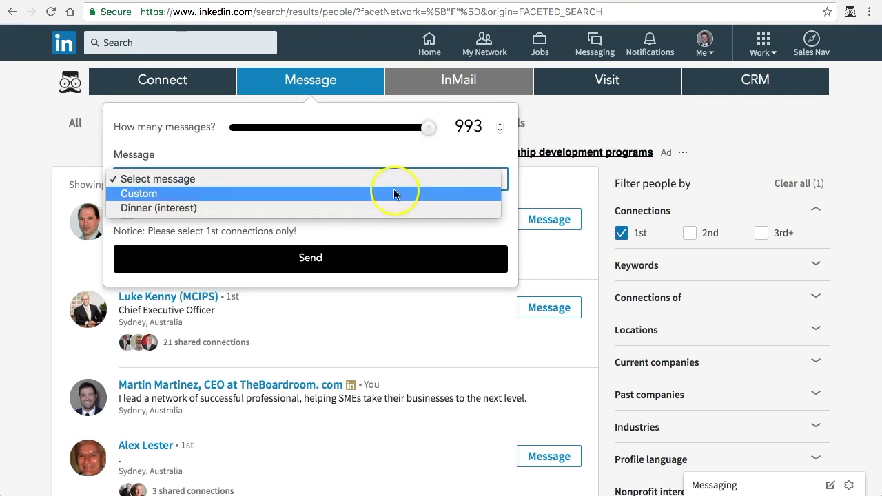
click(417, 155)
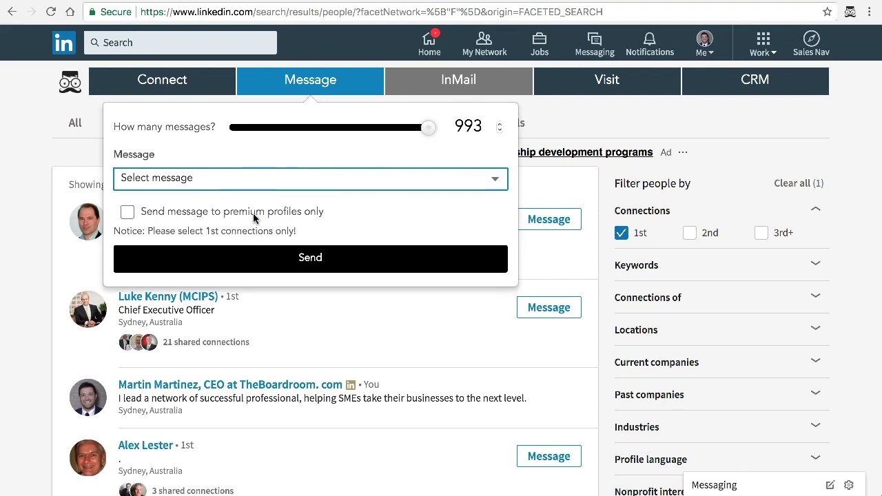
click(576, 109)
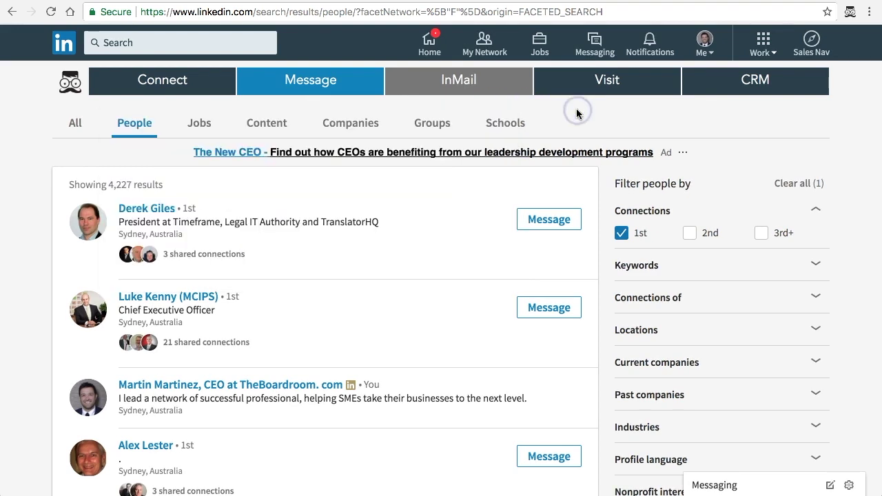
Lower Leonard's Visit profile count from 494 to 233, then close the Visit form
click(605, 86)
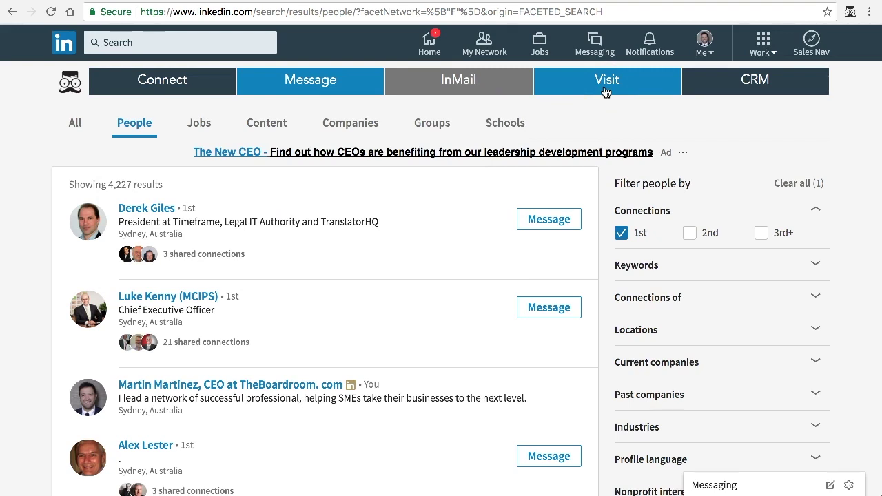
click(605, 89)
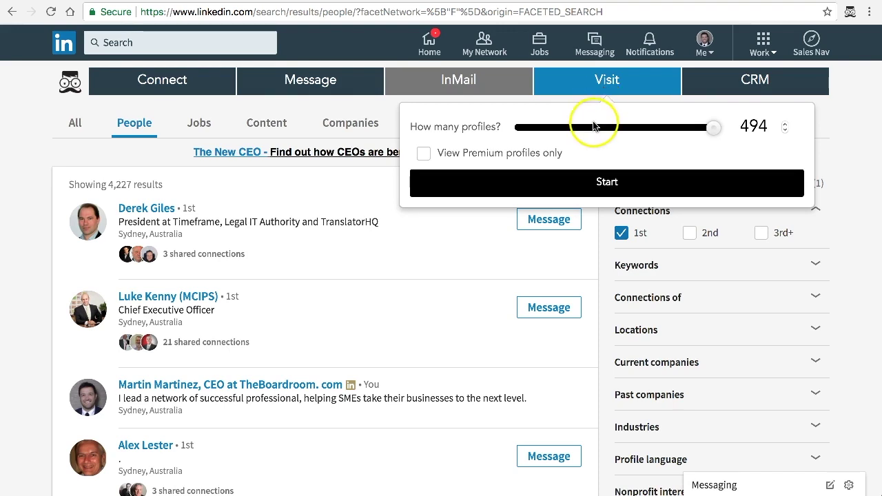
drag(714, 127, 613, 126)
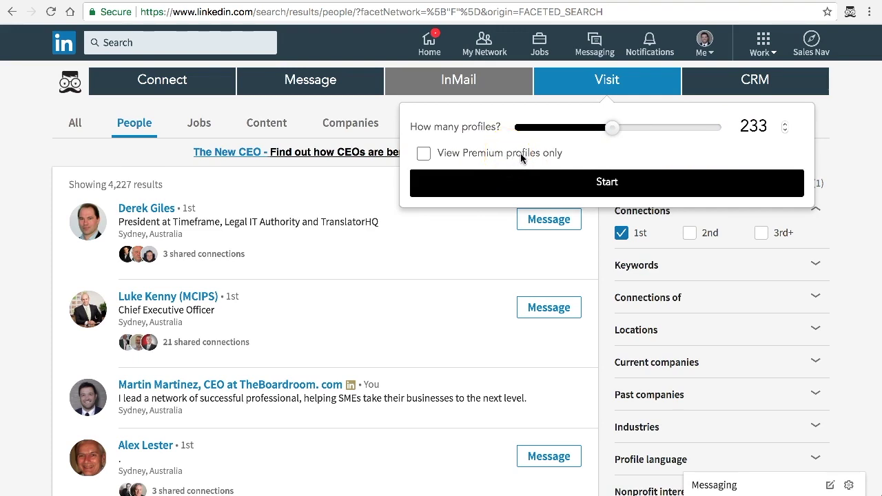
click(837, 122)
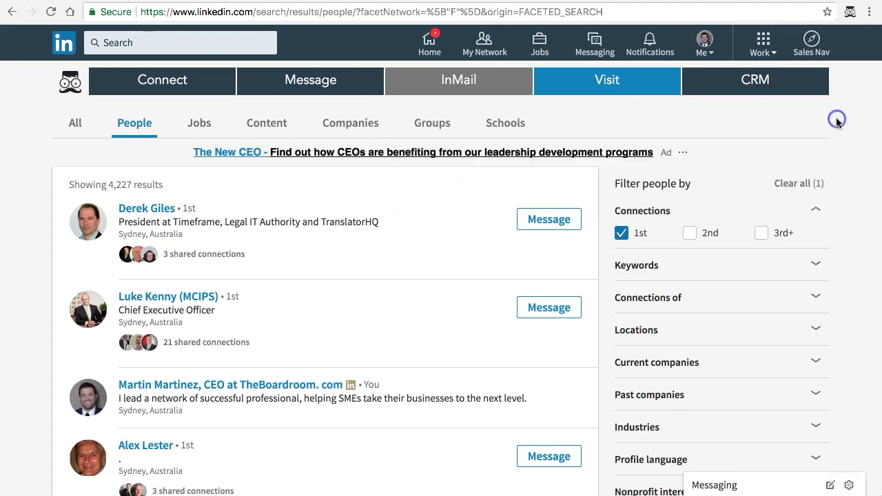
Open the Leonard popup menu from the Chrome toolbar and point to its Tutorials link
click(850, 12)
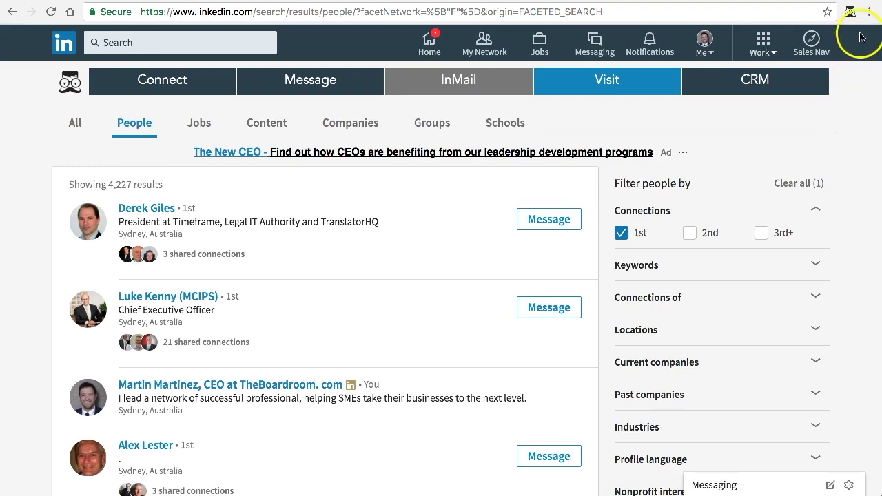
click(850, 12)
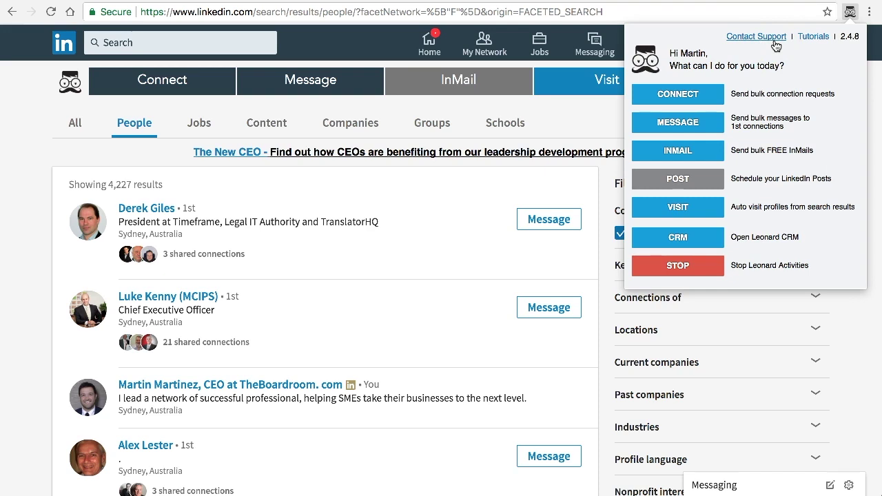
click(814, 39)
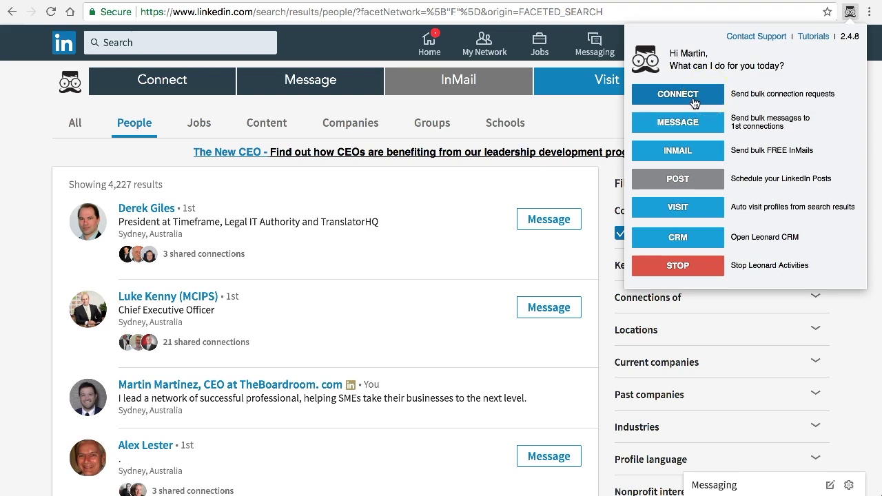
Go to the Sales Navigator lead search listing 4.4K 1st-connection results
click(695, 103)
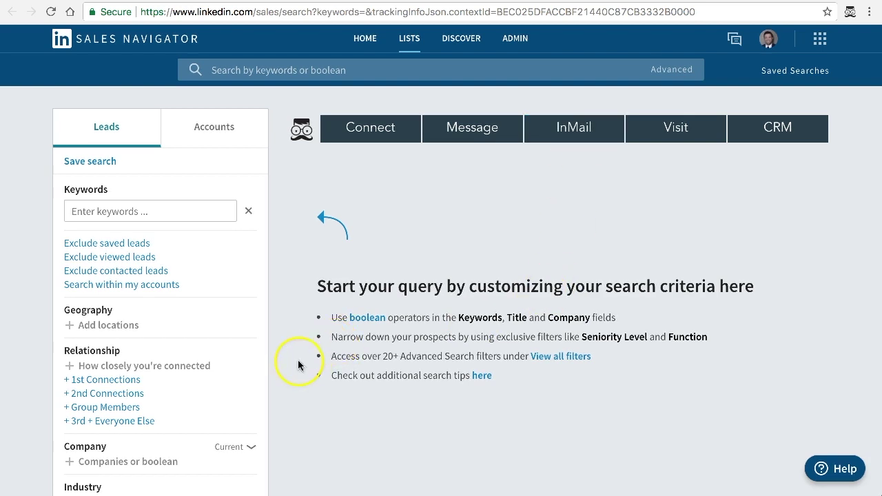
right_click(127, 386)
click(81, 375)
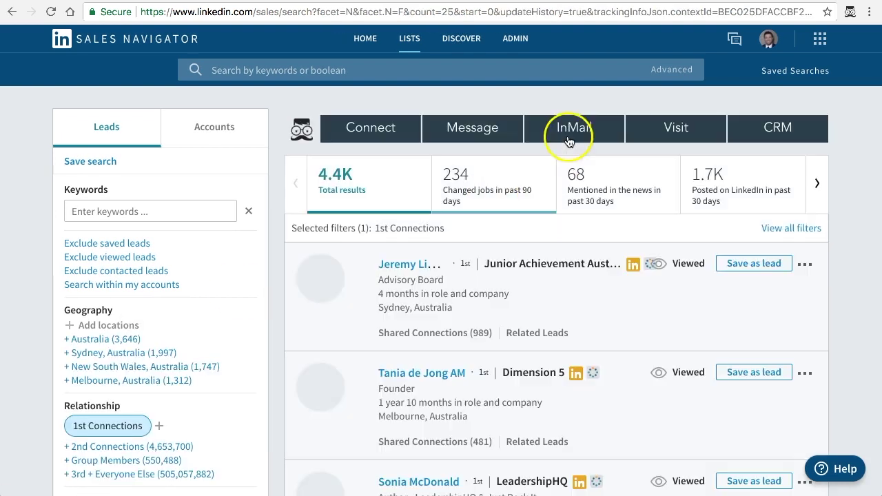
In Leonard's InMail form, review the templates, uncheck 'Send InMail using credits', and close it
click(576, 132)
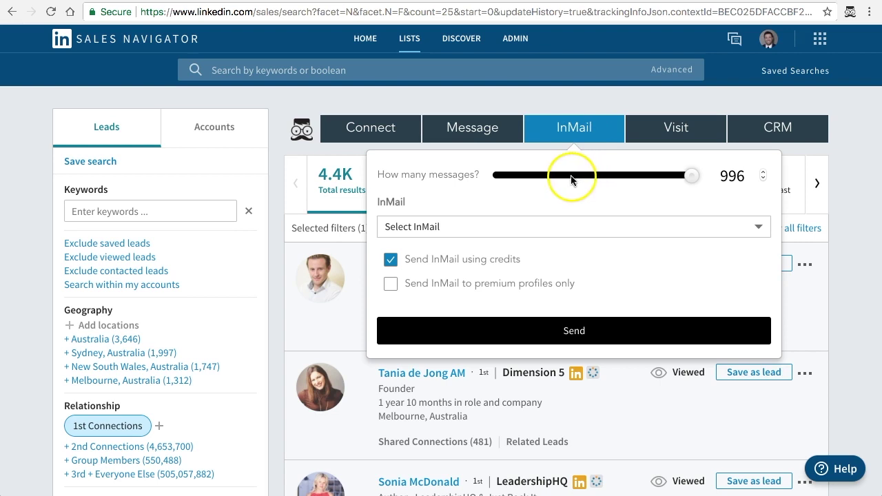
click(572, 228)
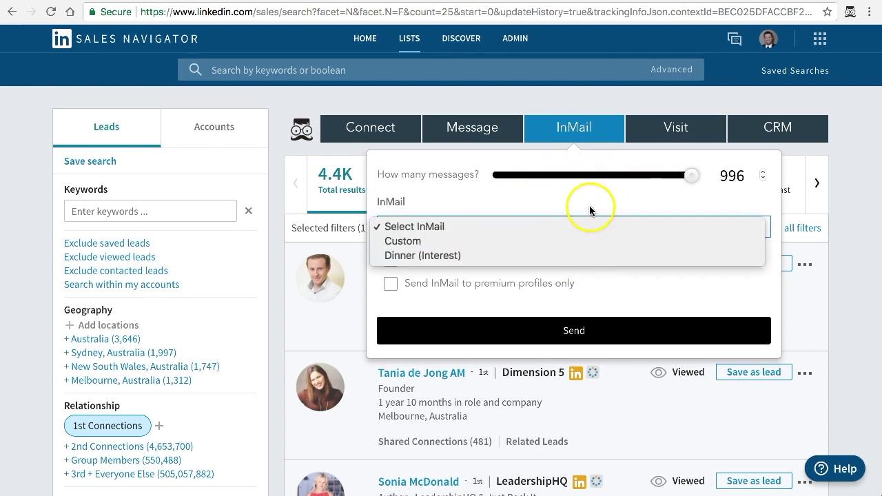
click(591, 204)
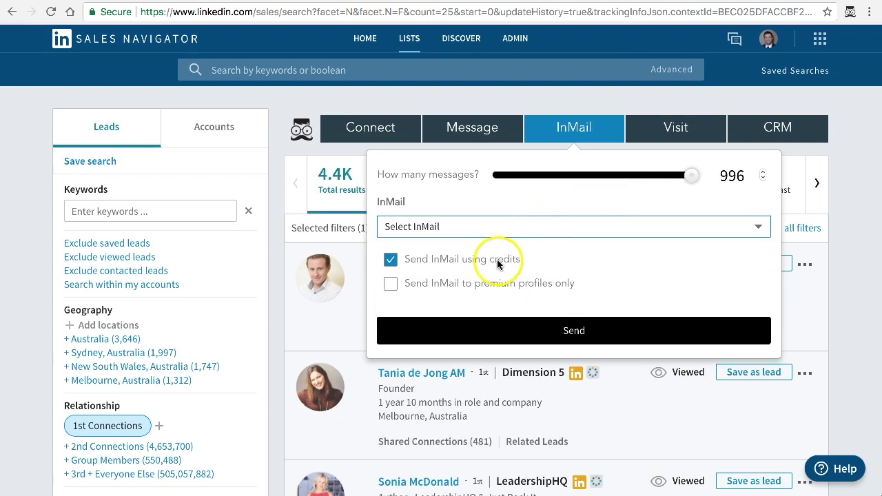
click(391, 261)
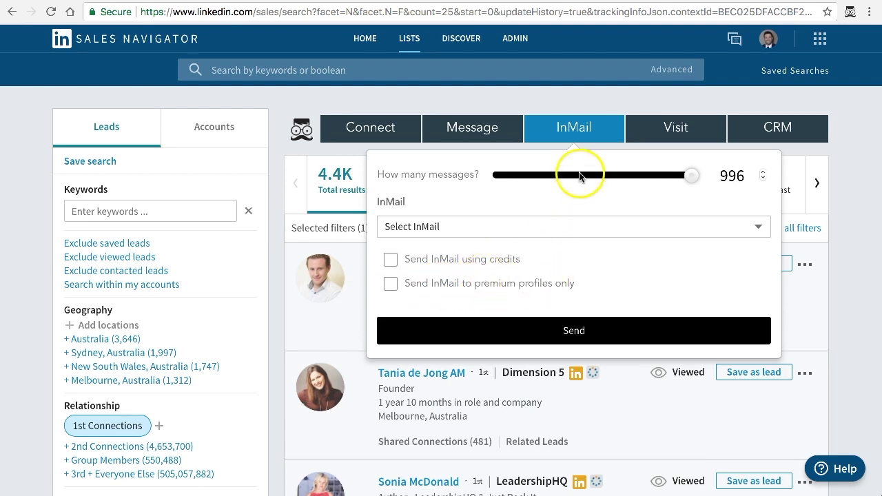
click(842, 248)
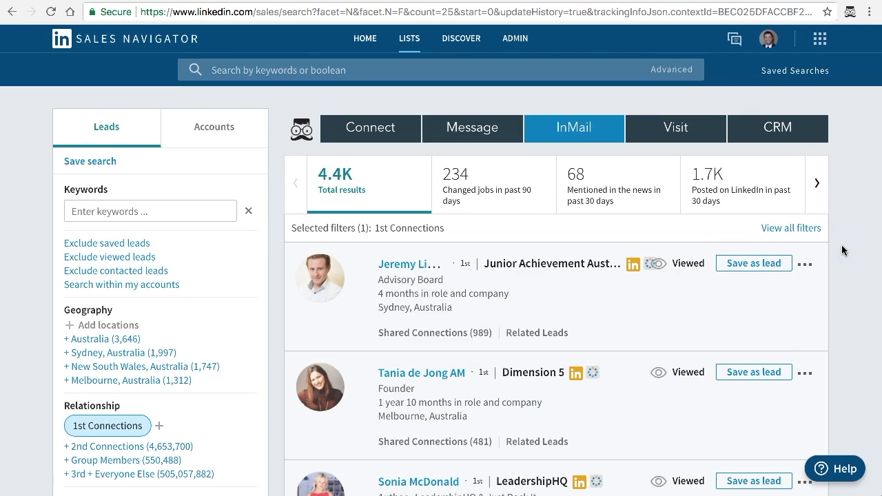
Swap the Relationship filter from 1st to 2nd Connections and scroll through the 4.7M results
scroll(841, 244, down, 3)
click(152, 314)
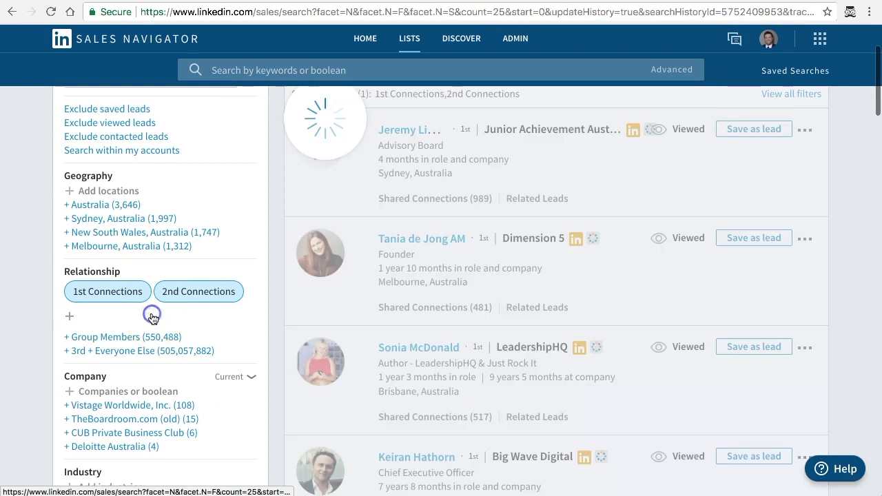
mouse_move(142, 295)
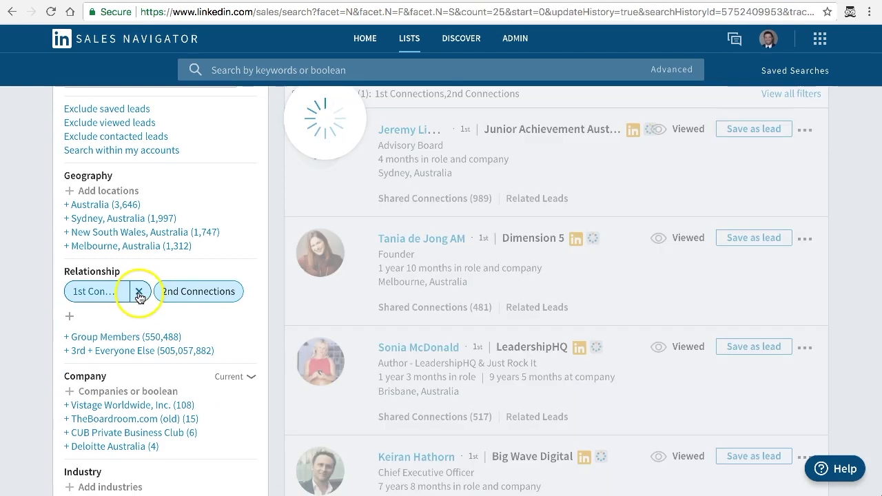
click(138, 295)
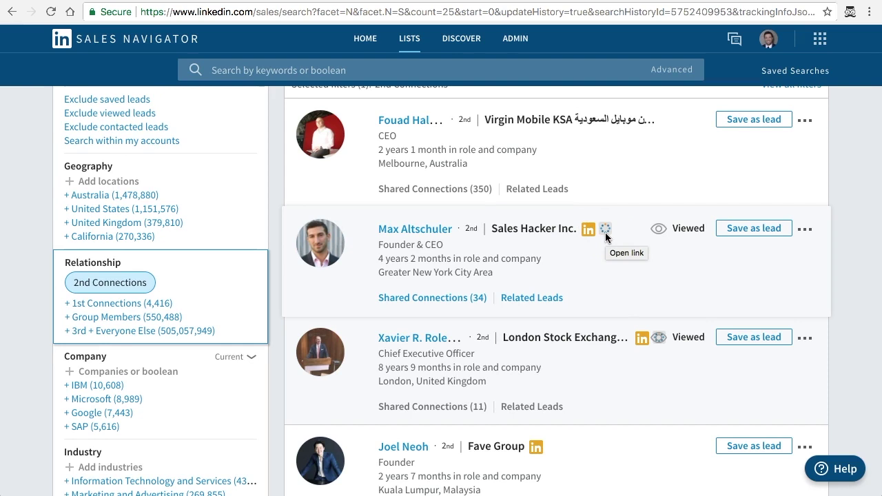
scroll(606, 385, down, 2)
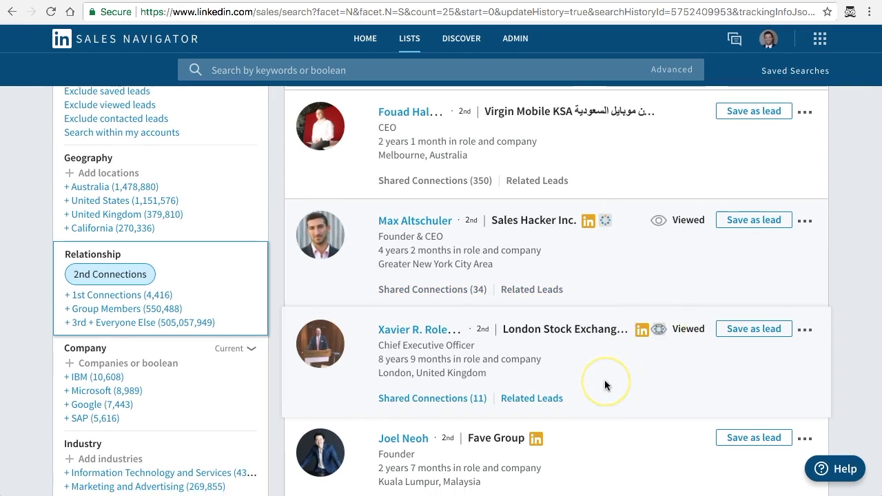
scroll(605, 379, down, 4)
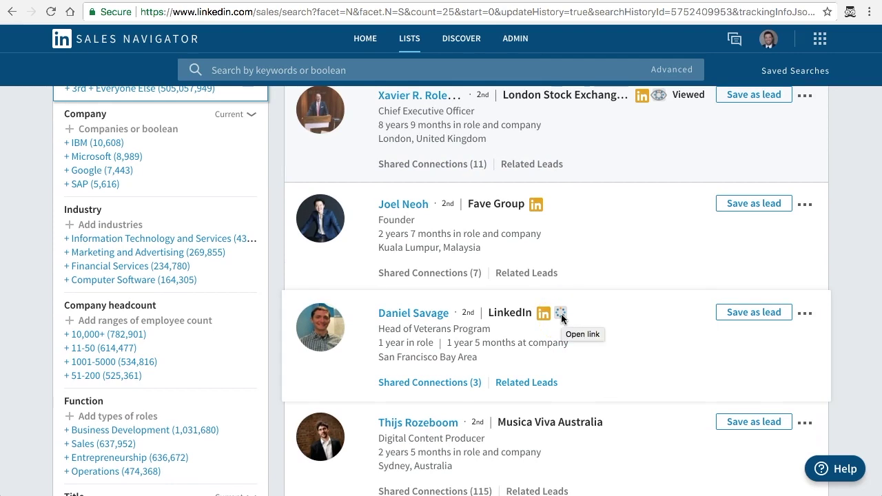
scroll(635, 284, down, 4)
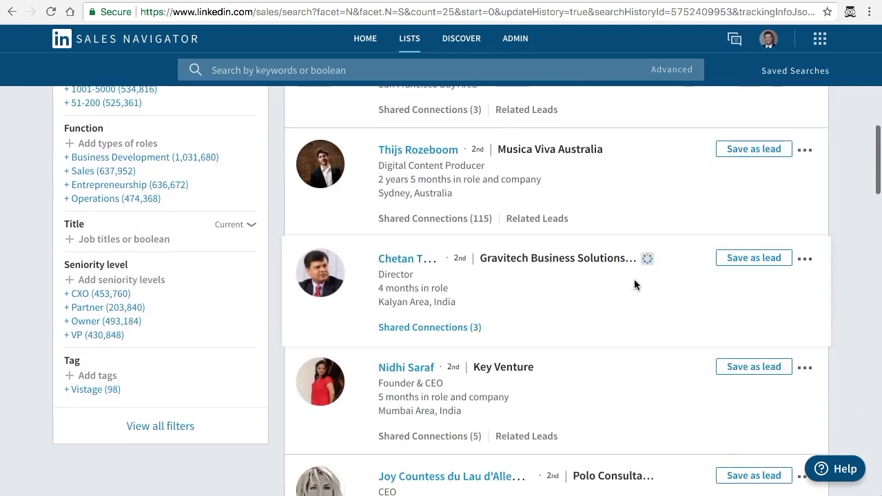
scroll(634, 284, up, 10)
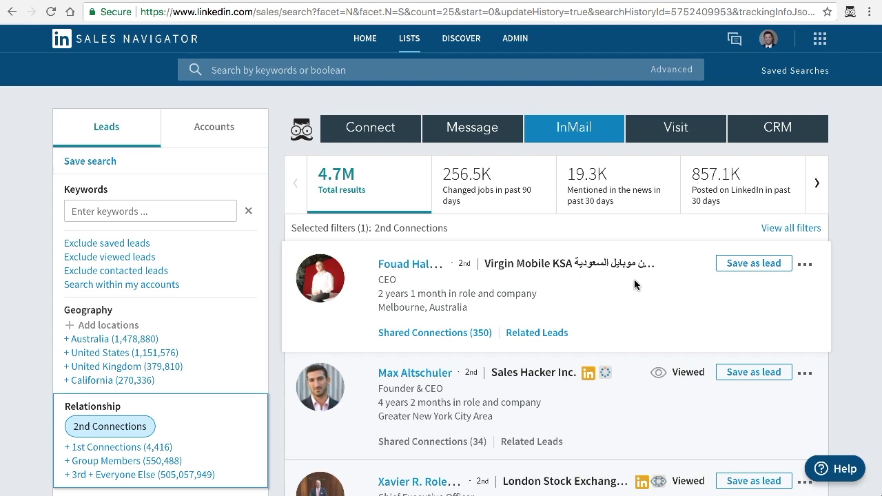
Open Leonard CRM and scroll through the saved connections table
click(726, 163)
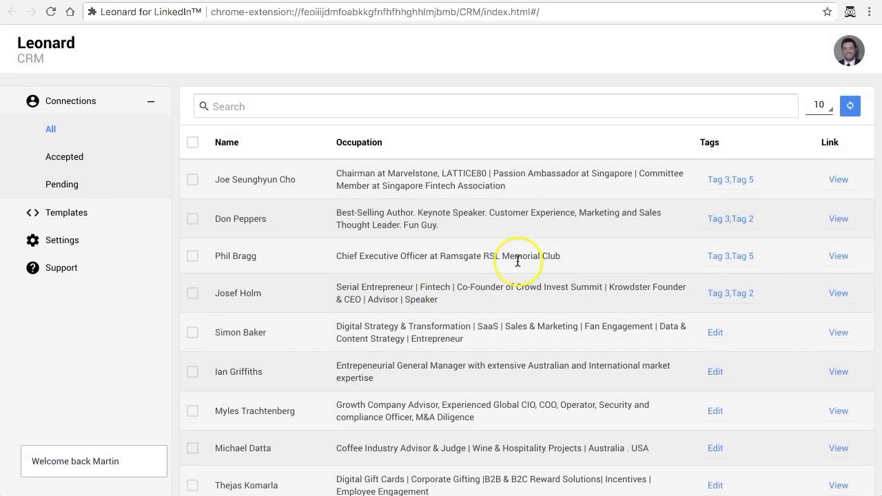
scroll(518, 261, down, 5)
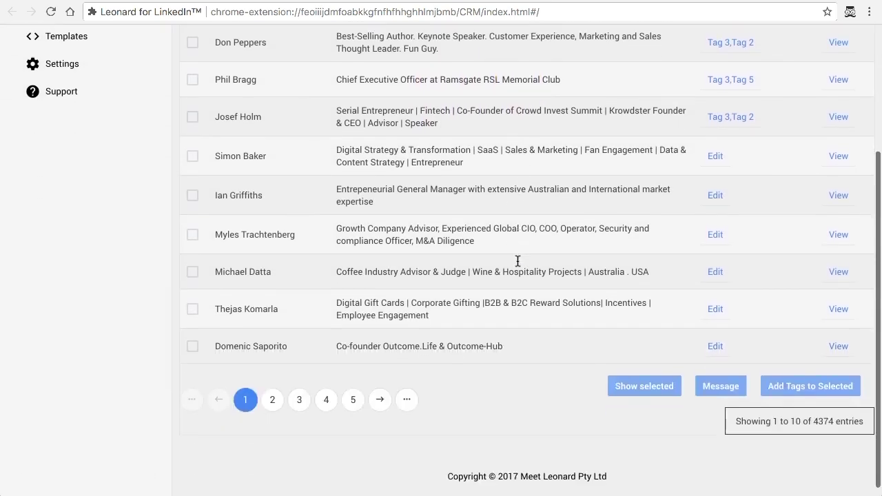
scroll(518, 262, up, 5)
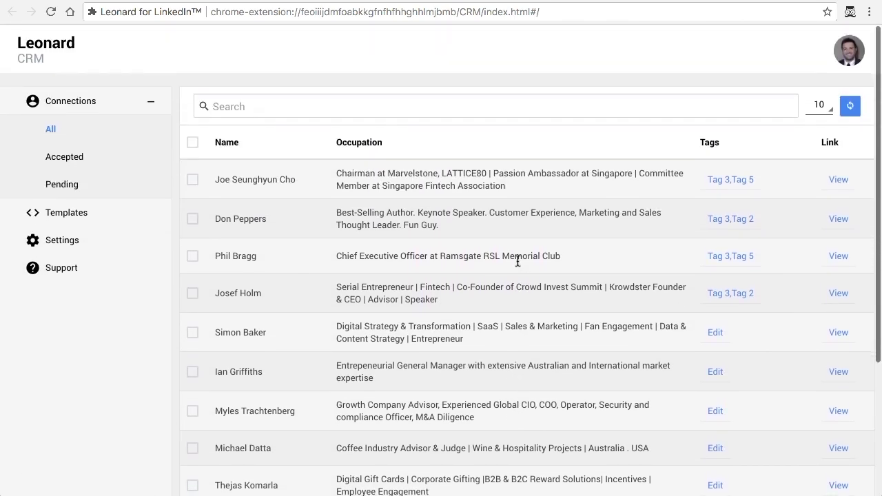
scroll(518, 261, down, 5)
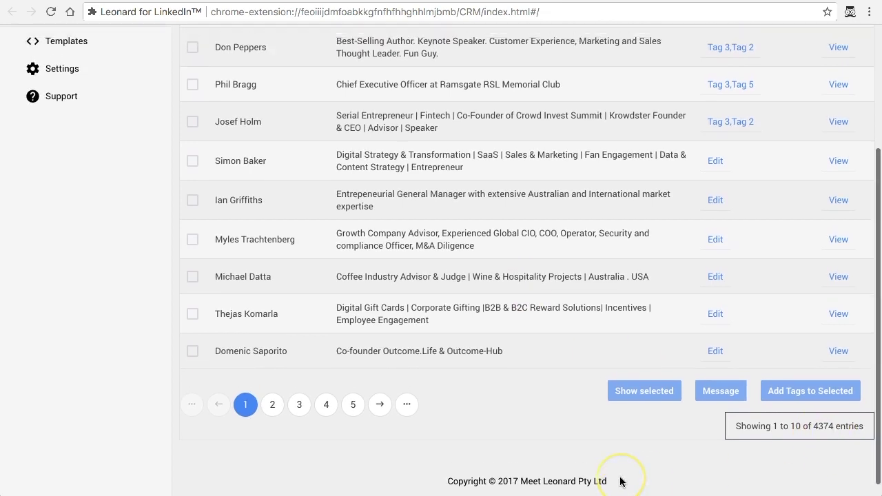
scroll(618, 480, up, 5)
Search the connections for 'john', then 'vistage', then clear the search box
click(445, 110)
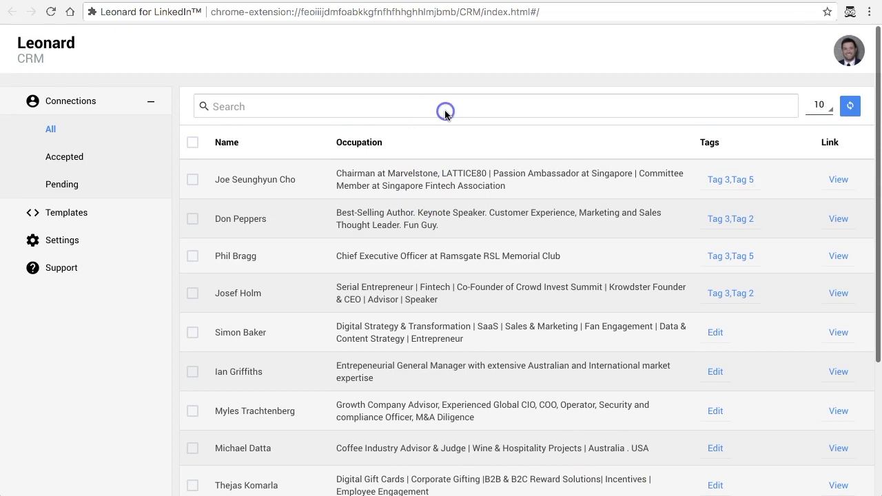
text(john)
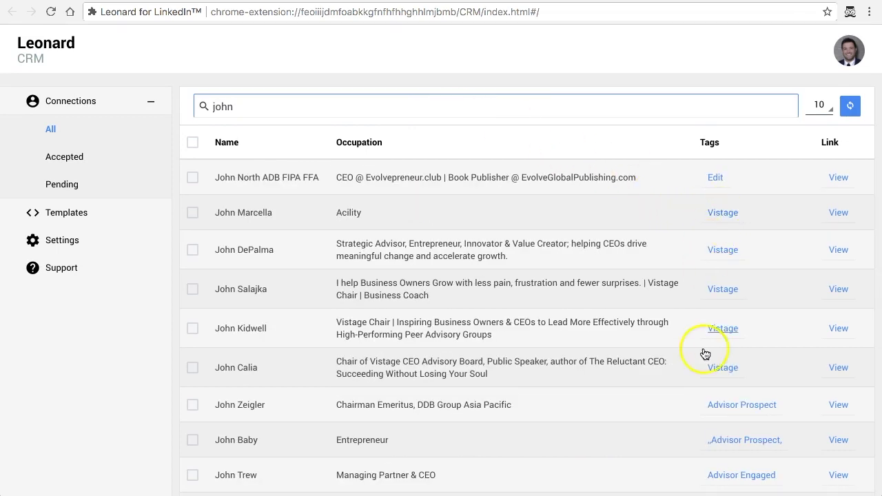
double_click(333, 106)
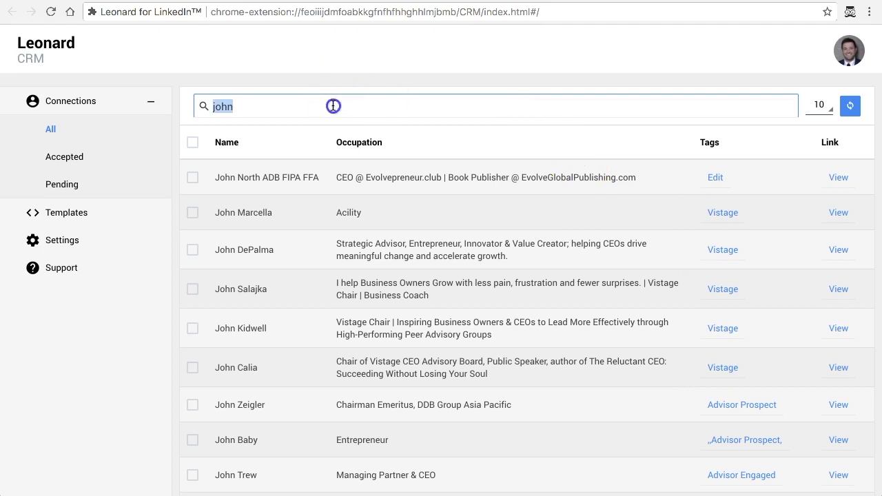
text(vistage)
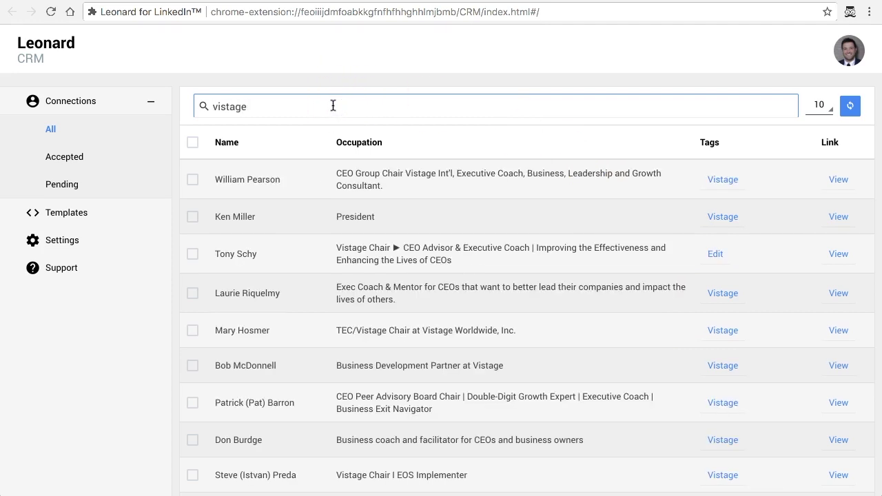
double_click(291, 104)
key(BackSpace)
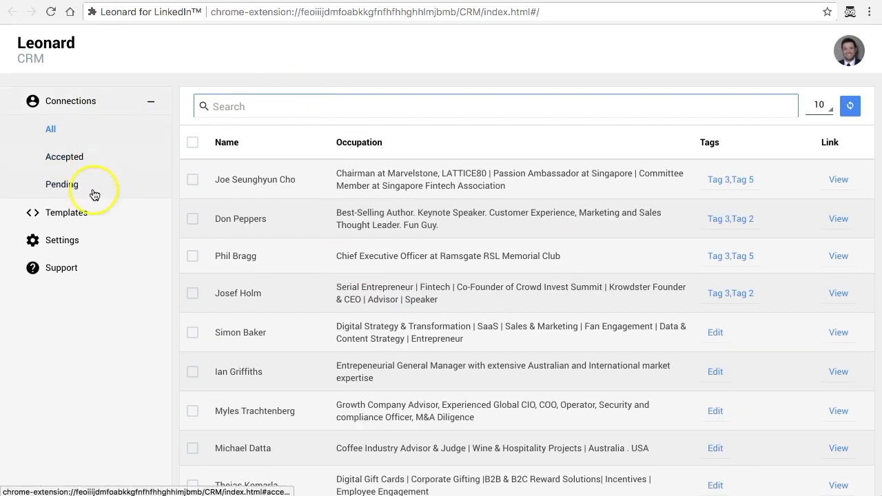
Expand Templates in the Leonard CRM sidebar to reveal its categories
click(96, 218)
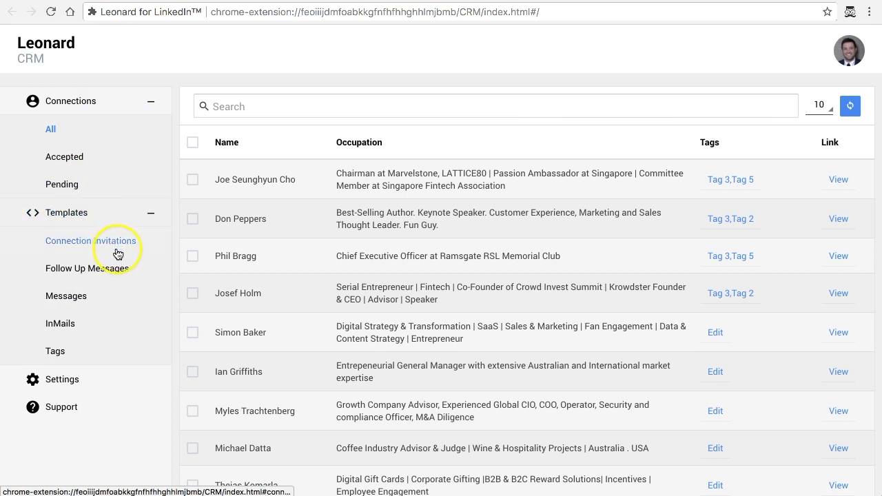